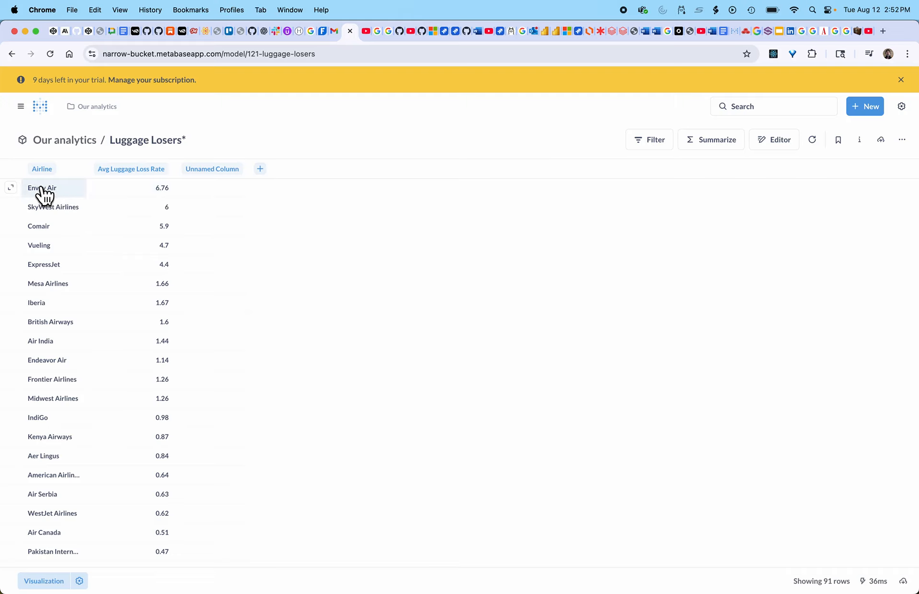
Go back to the home page, examine the Us Flight Dataset table's columns, and return to the home page.
click(11, 54)
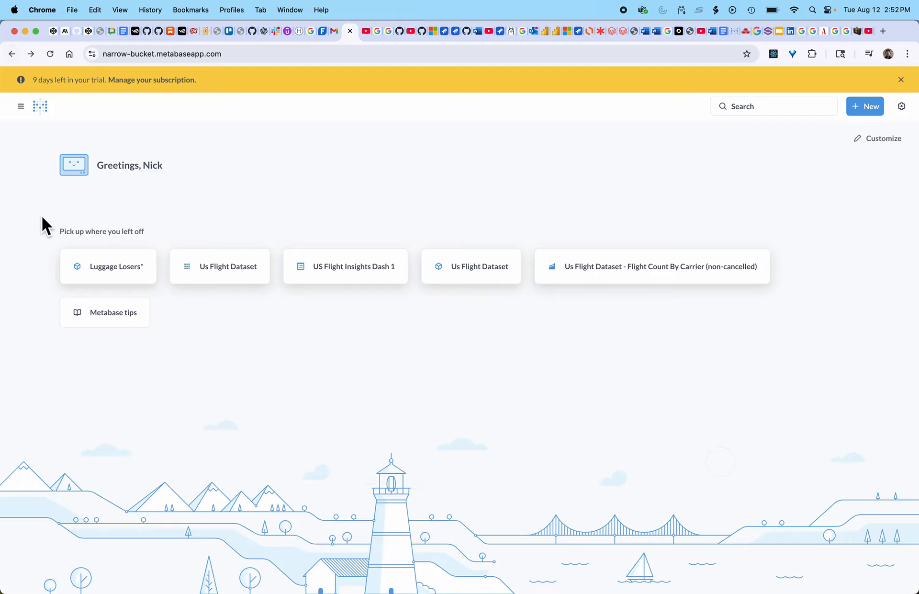
click(233, 279)
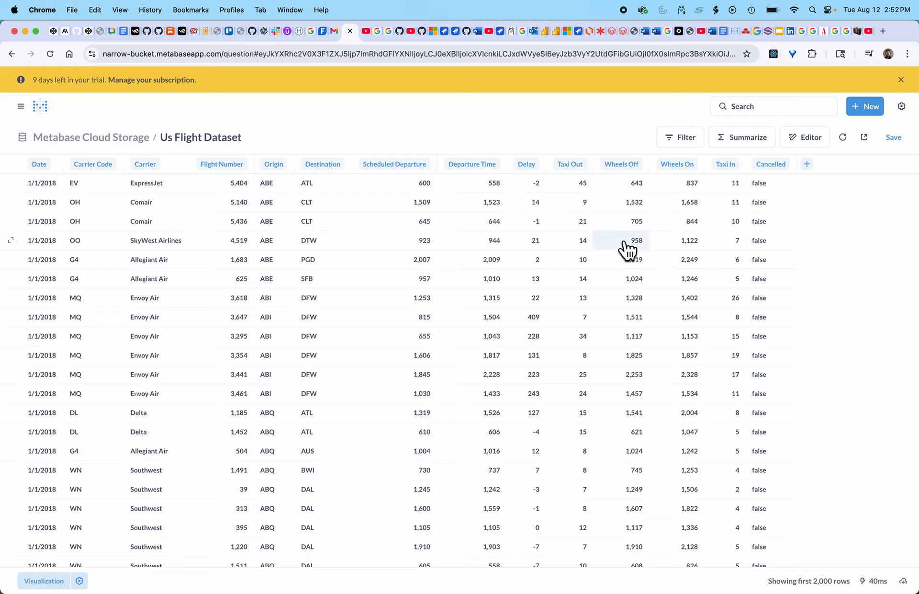
click(12, 54)
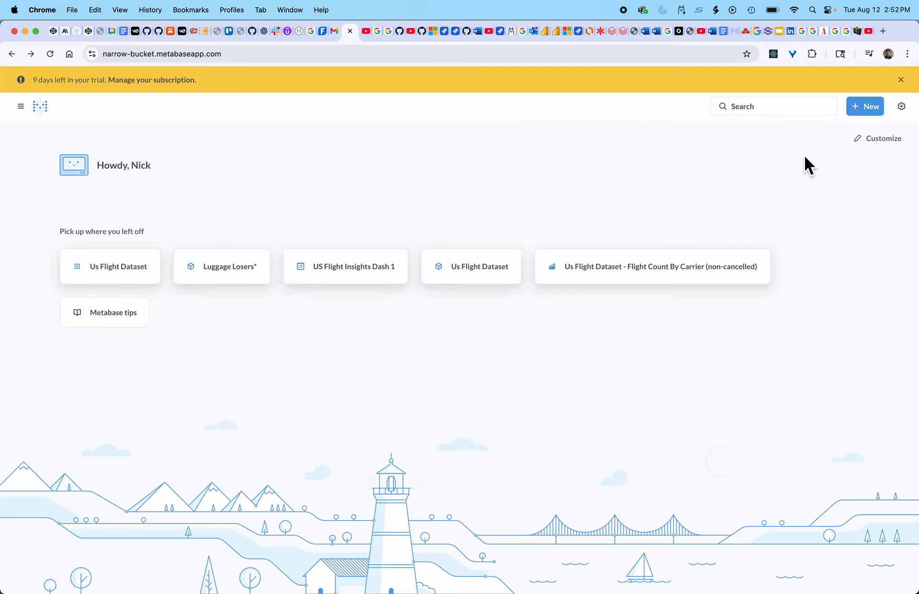
Create a new question with the Us Flight Dataset table as its starting data.
click(866, 107)
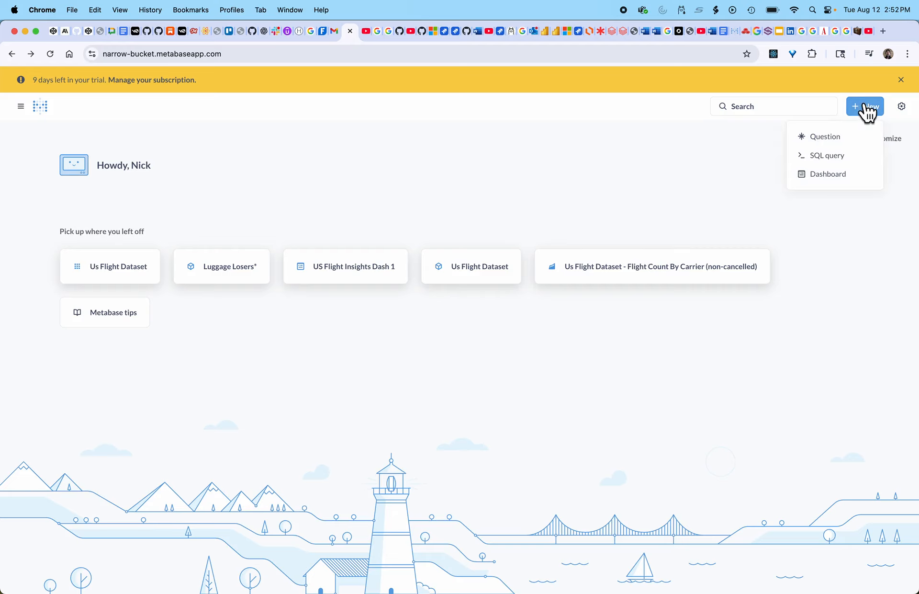
click(833, 140)
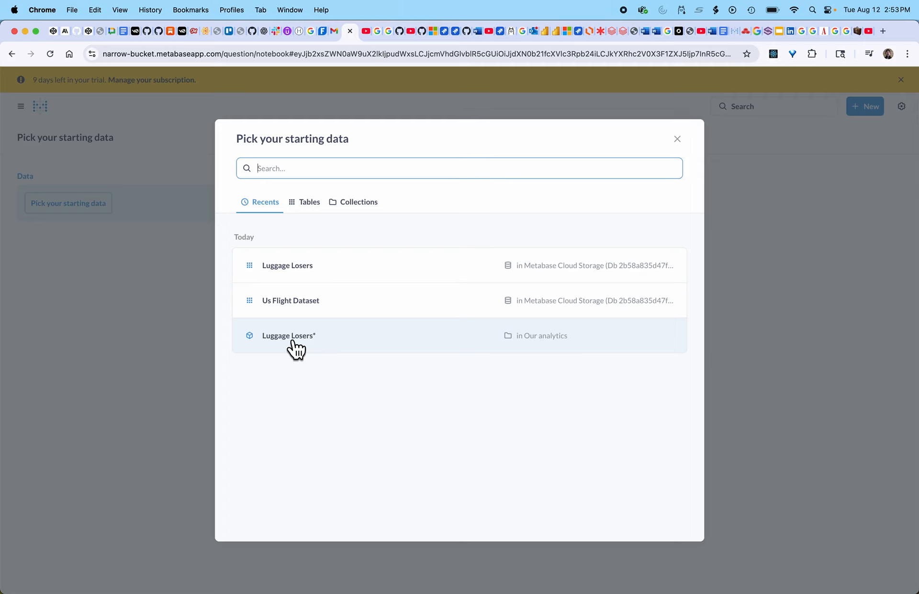
click(297, 300)
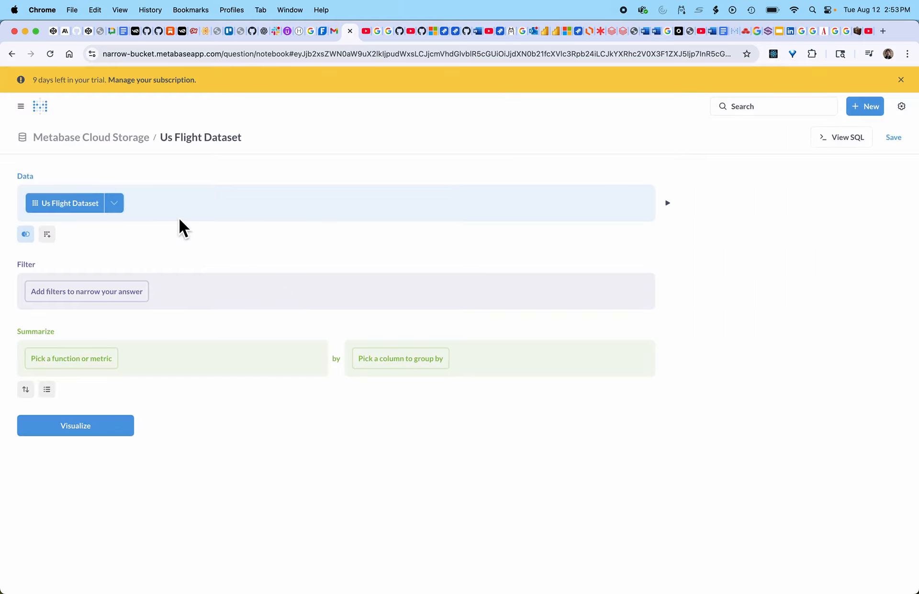
Join the Luggage Losers* model to the Us Flight Dataset, matching Carrier to Airline.
click(38, 230)
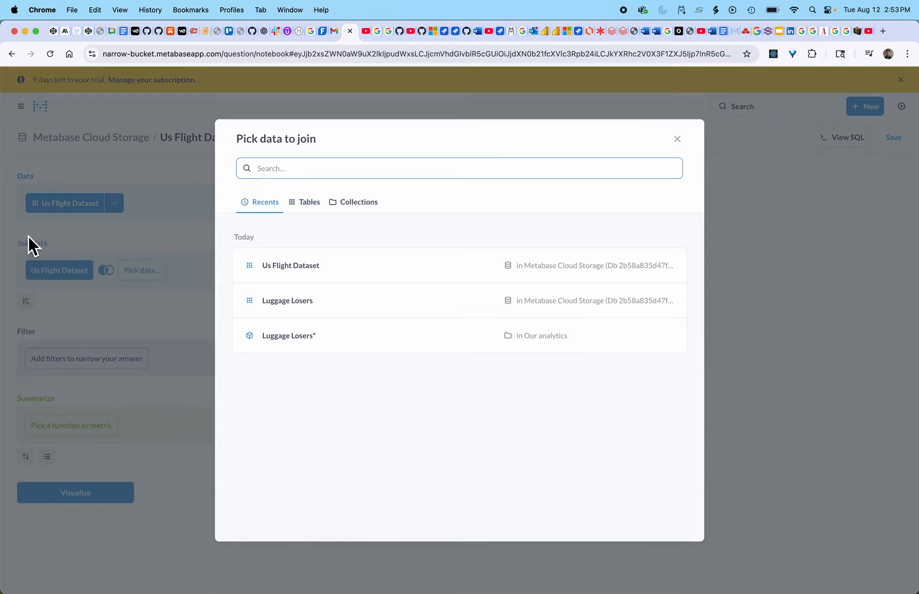
click(287, 338)
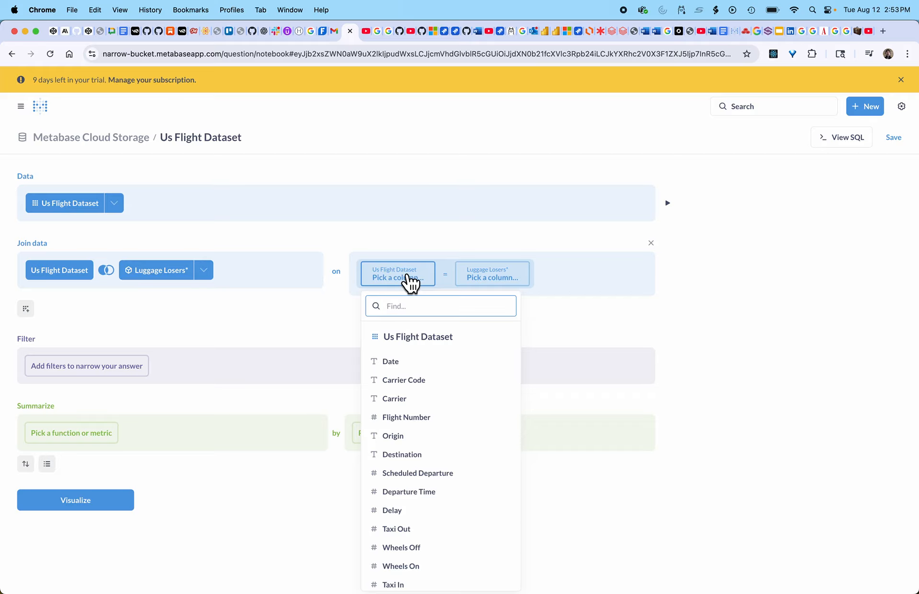
click(394, 403)
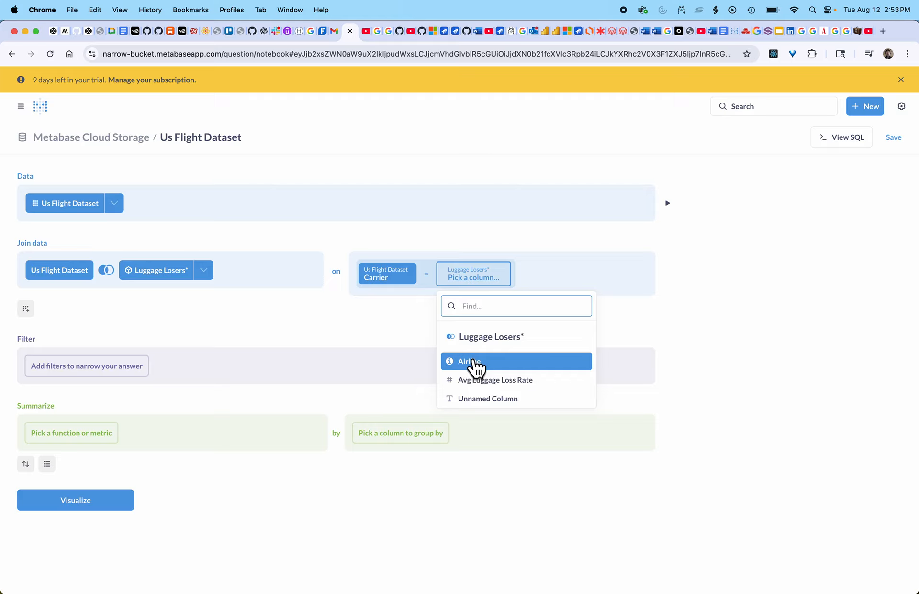
click(474, 362)
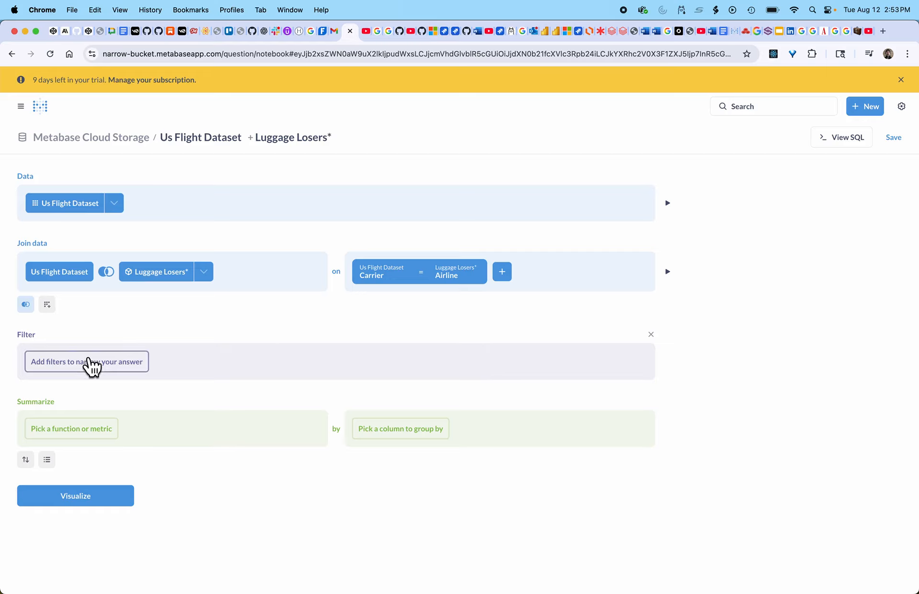
Add a filter to the question that keeps only rows where Cancelled is false.
click(91, 364)
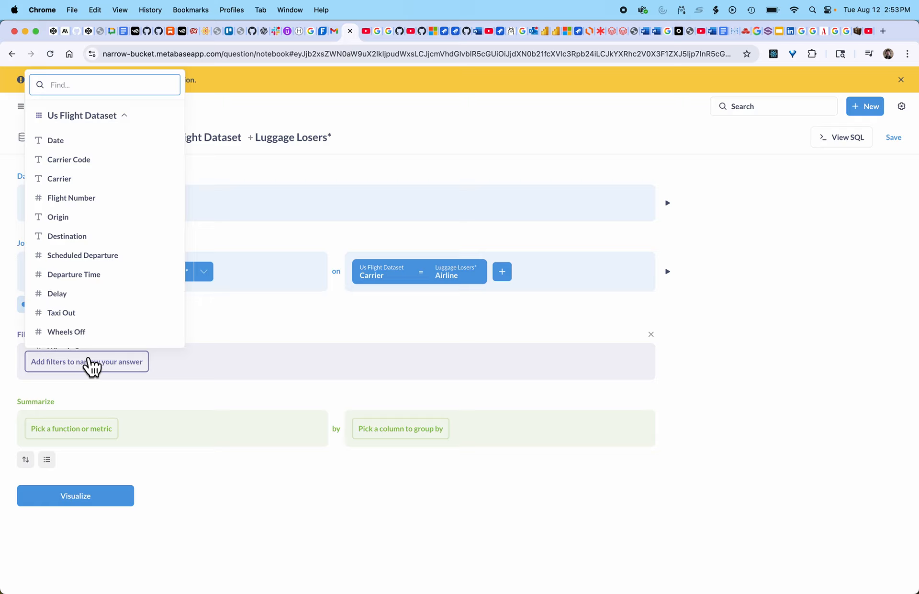
scroll(79, 293, down, 4)
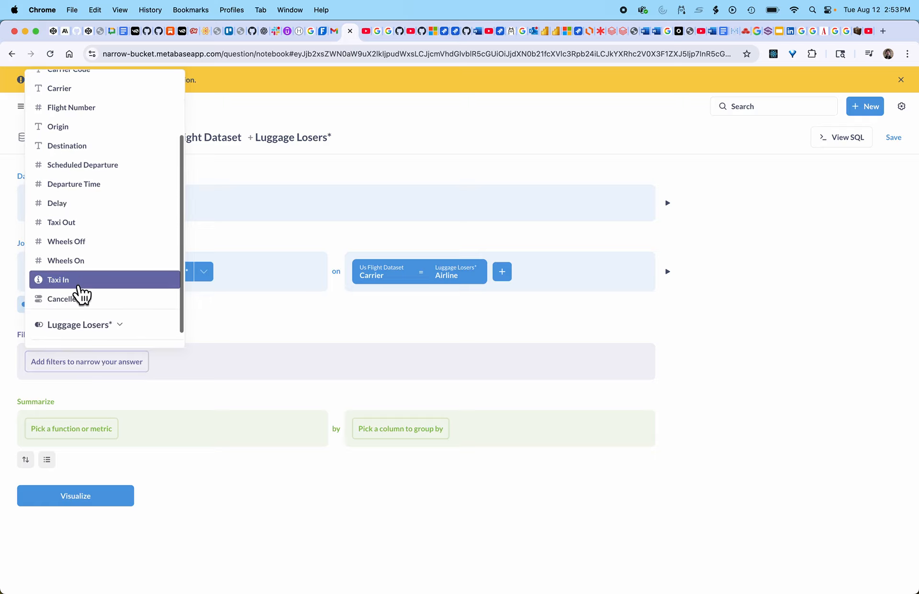
click(70, 299)
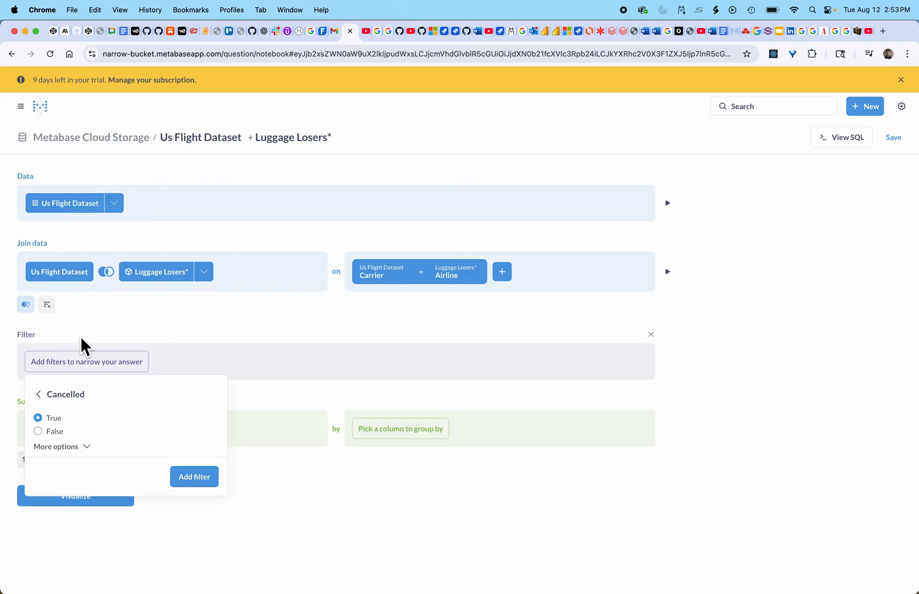
click(39, 432)
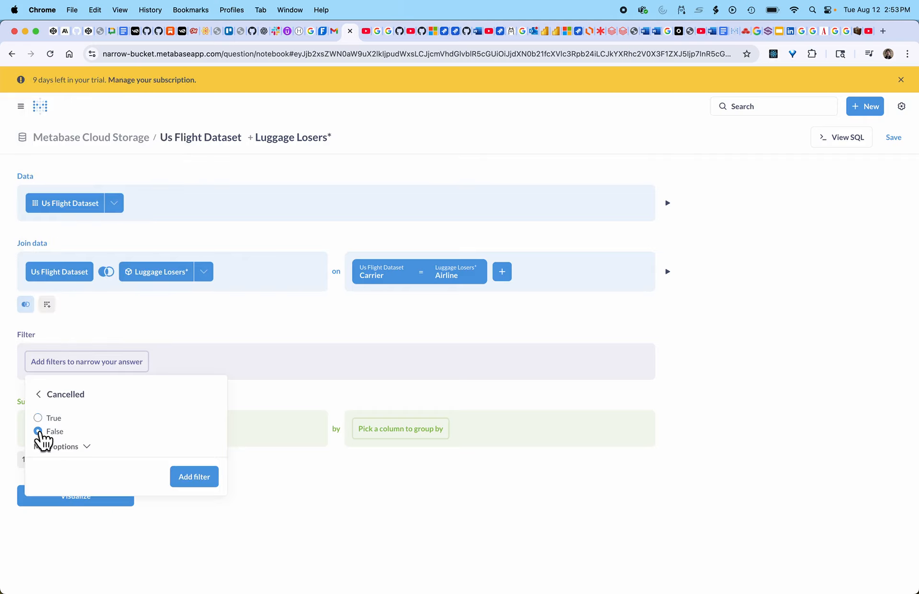
click(200, 477)
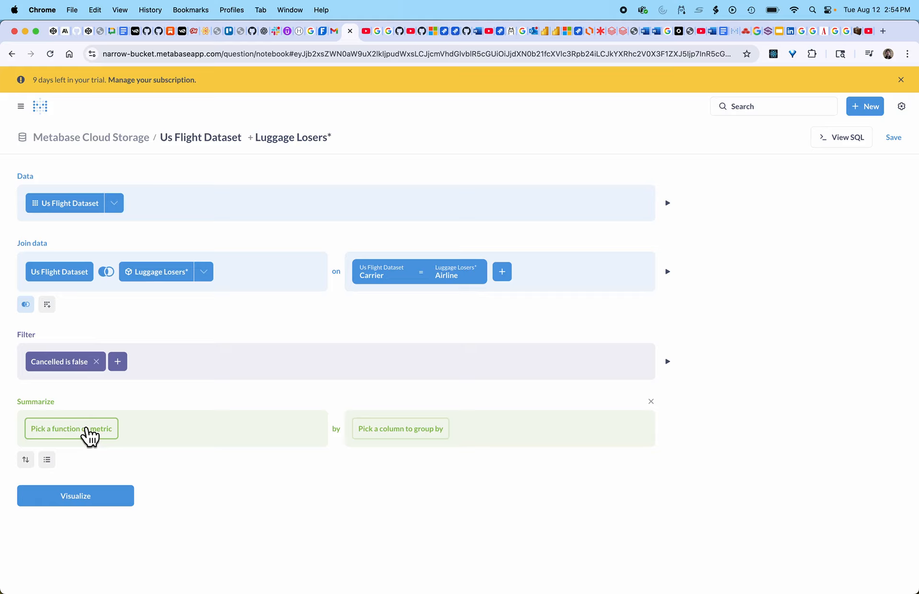
Summarize by count of rows and average of the Luggage Losers* Avg Luggage Loss Rate, grouped by Carrier.
click(88, 434)
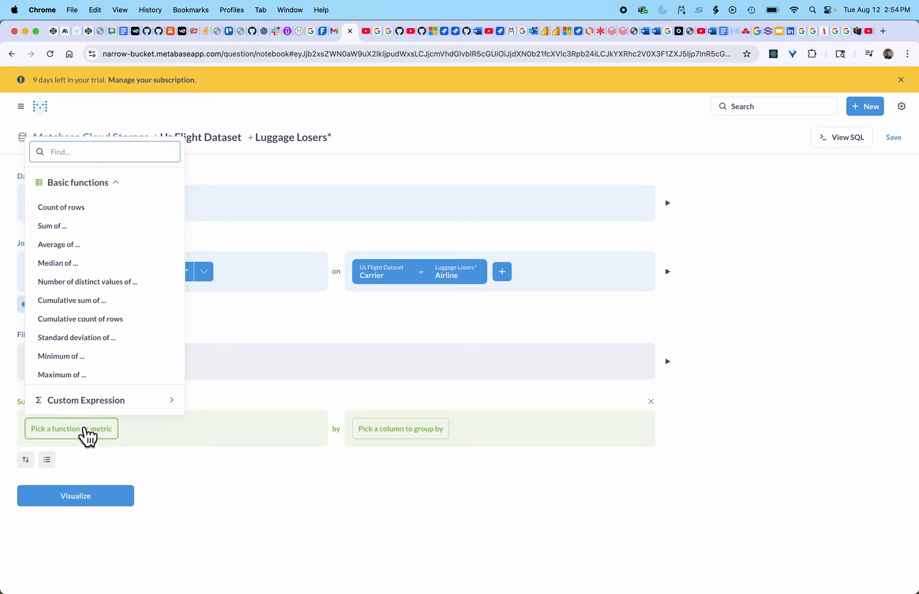
click(73, 207)
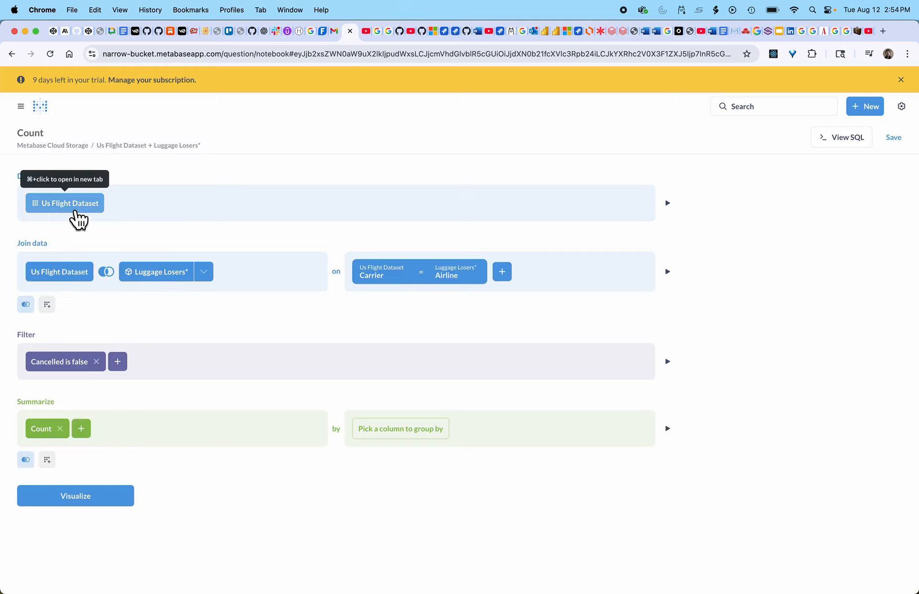
click(82, 431)
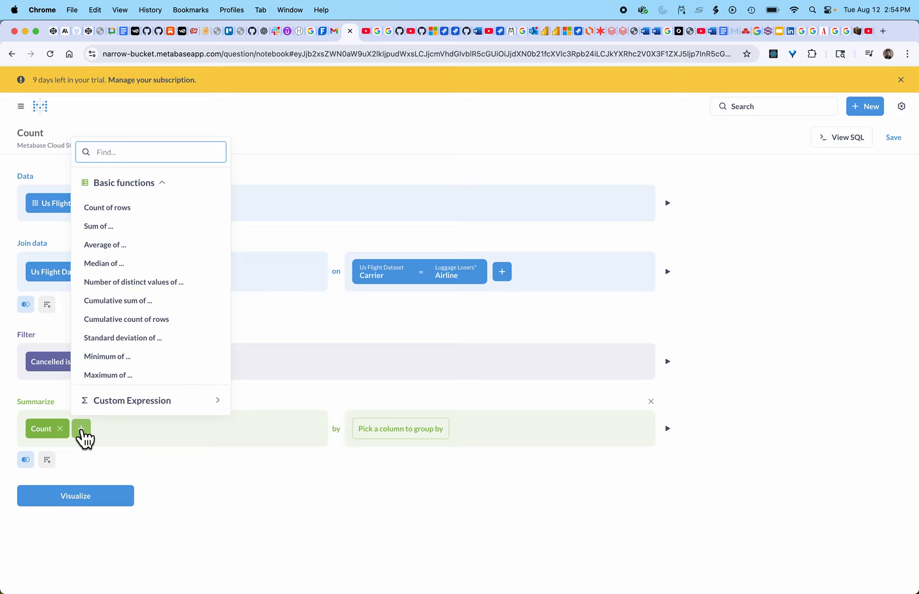
click(102, 444)
click(87, 431)
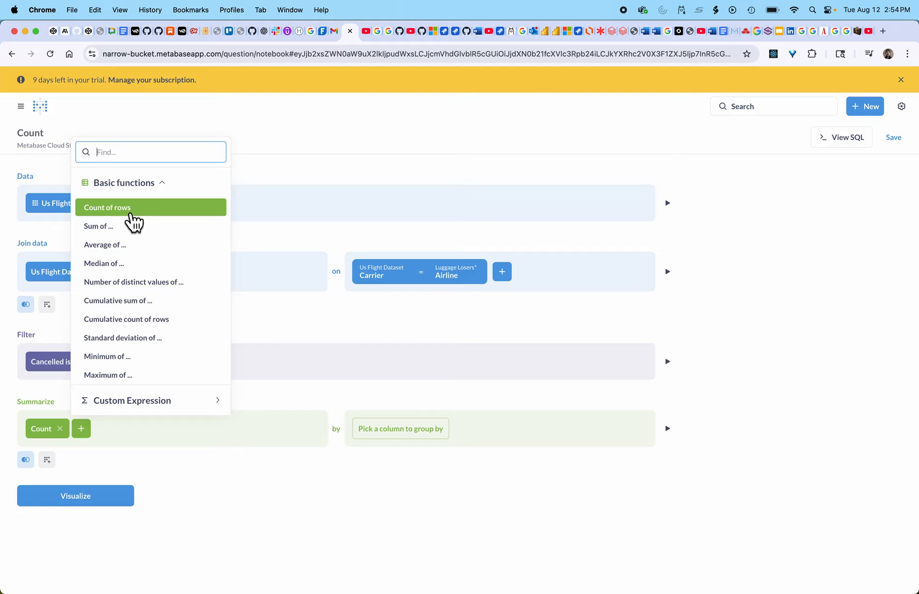
click(117, 246)
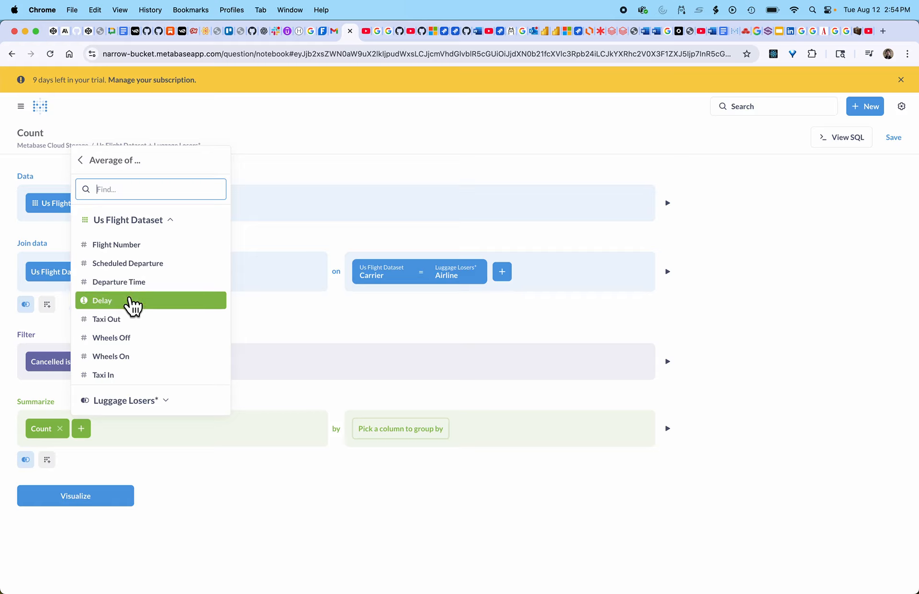
click(136, 402)
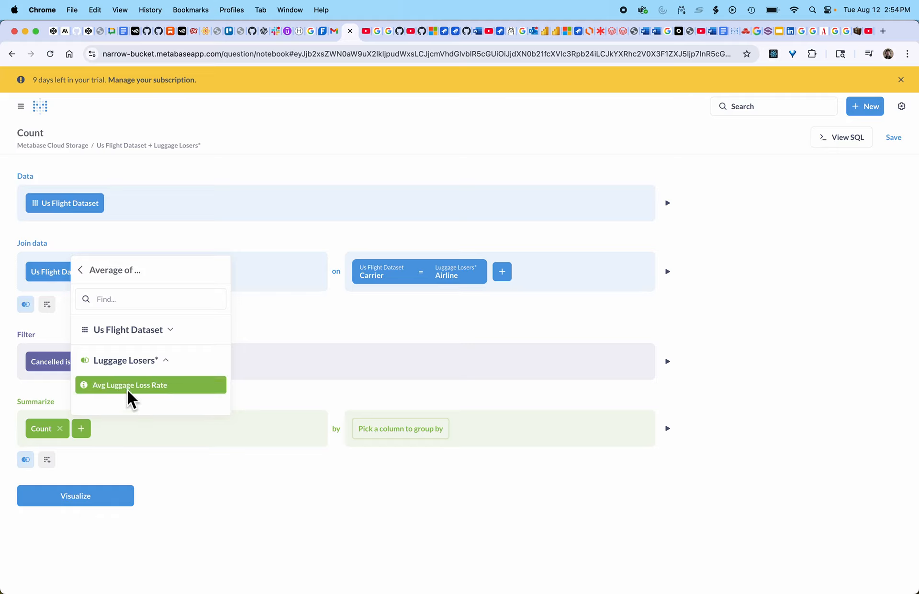
click(128, 389)
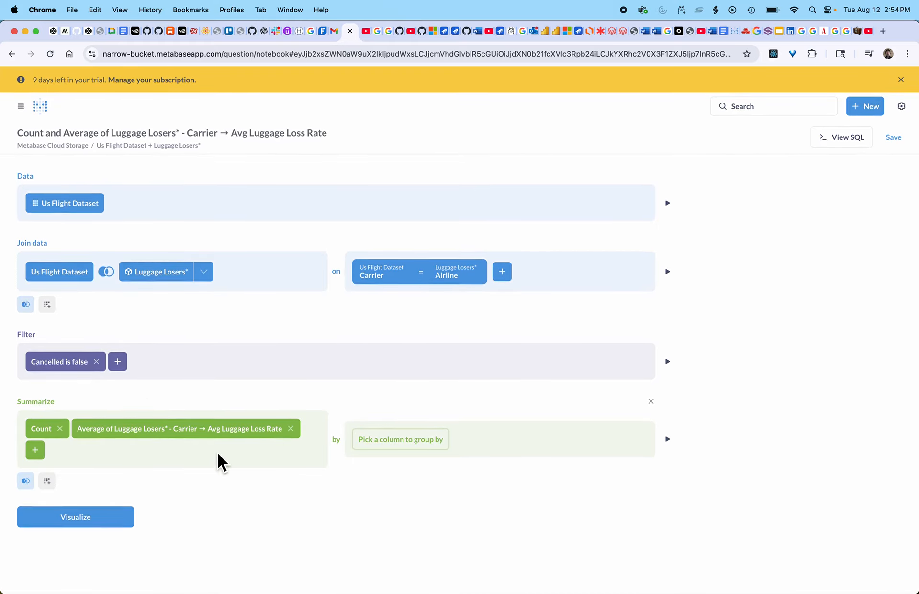
click(398, 443)
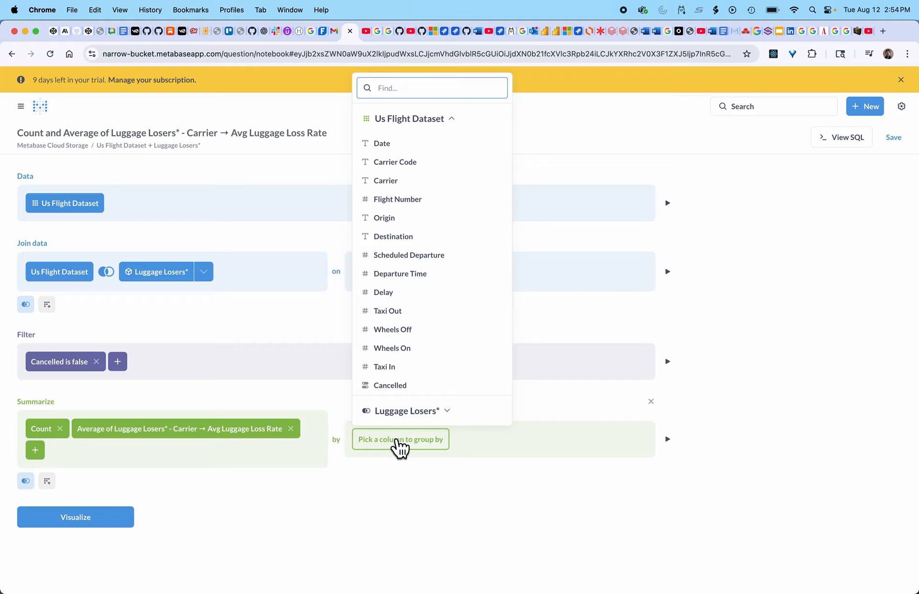
click(387, 192)
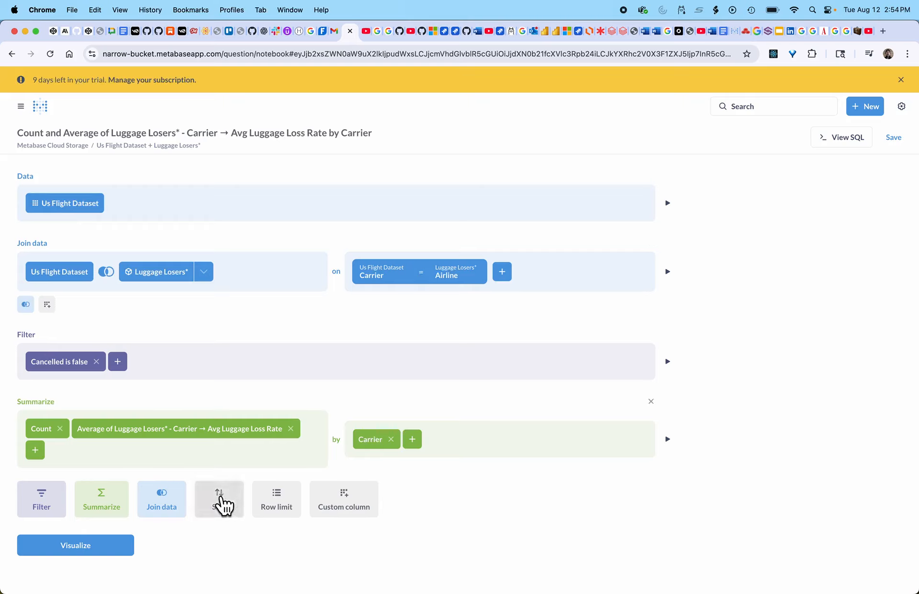
Sort the summarized results by Count in ascending order and visualize the question.
click(221, 500)
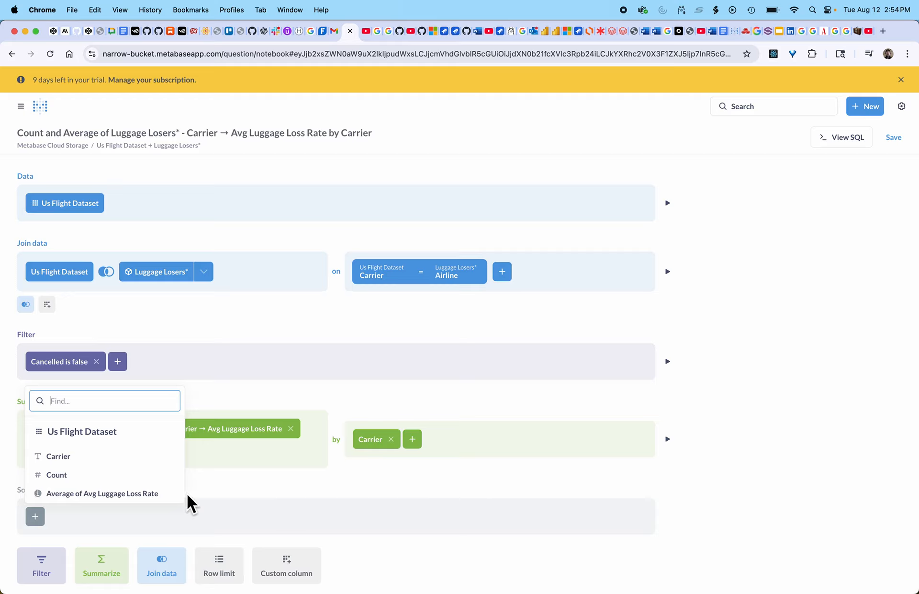
click(63, 474)
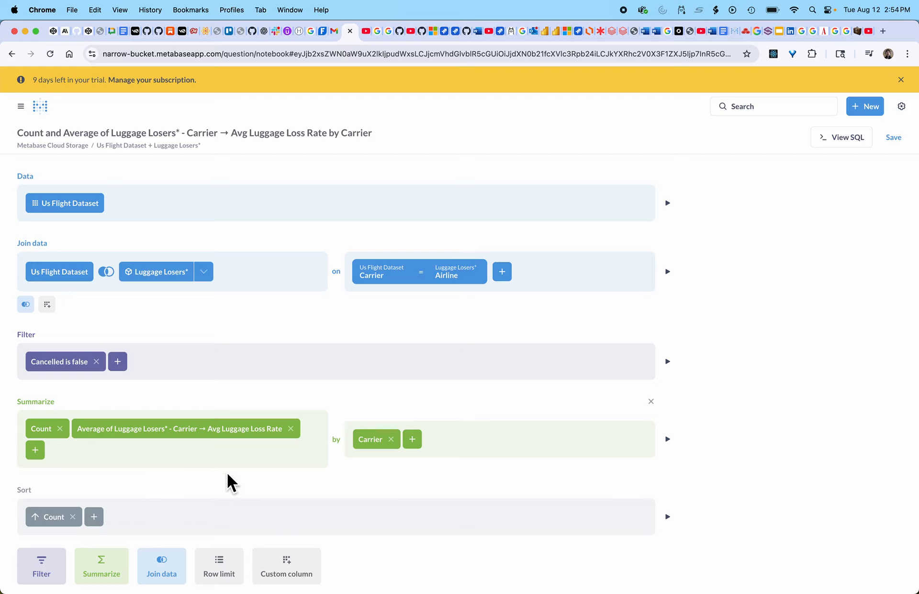
scroll(452, 464, down, 2)
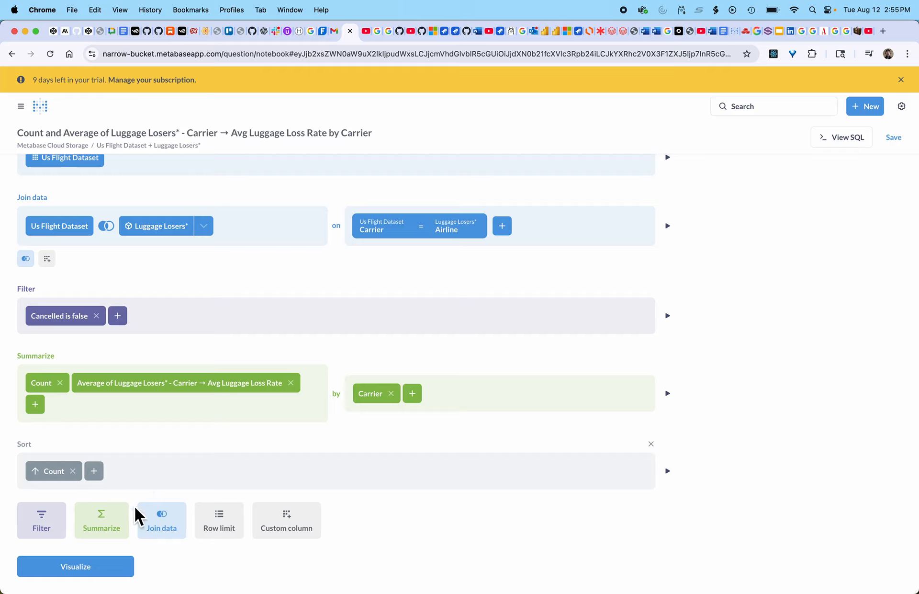
click(77, 566)
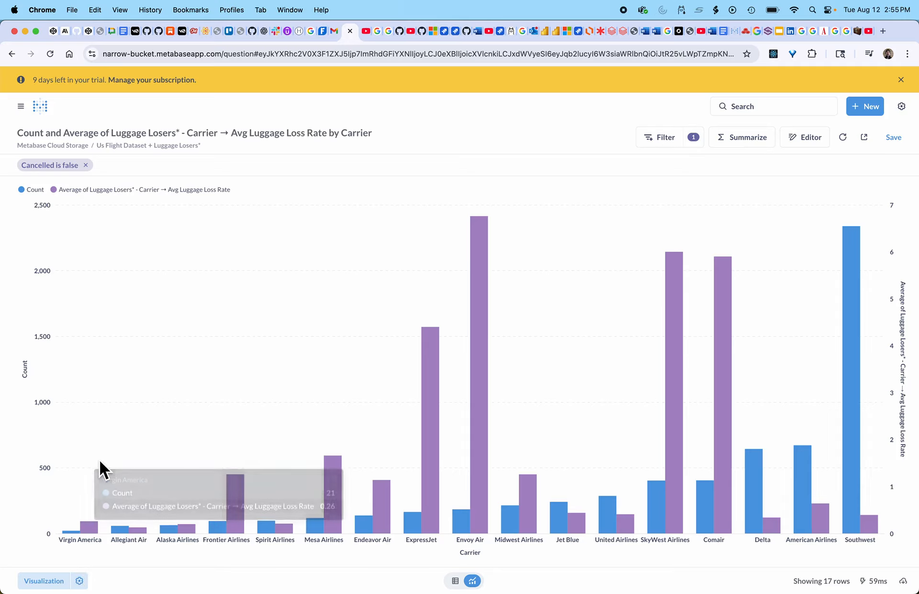
Return to the query editor, change the Count sort to descending, and visualize the question again.
click(16, 58)
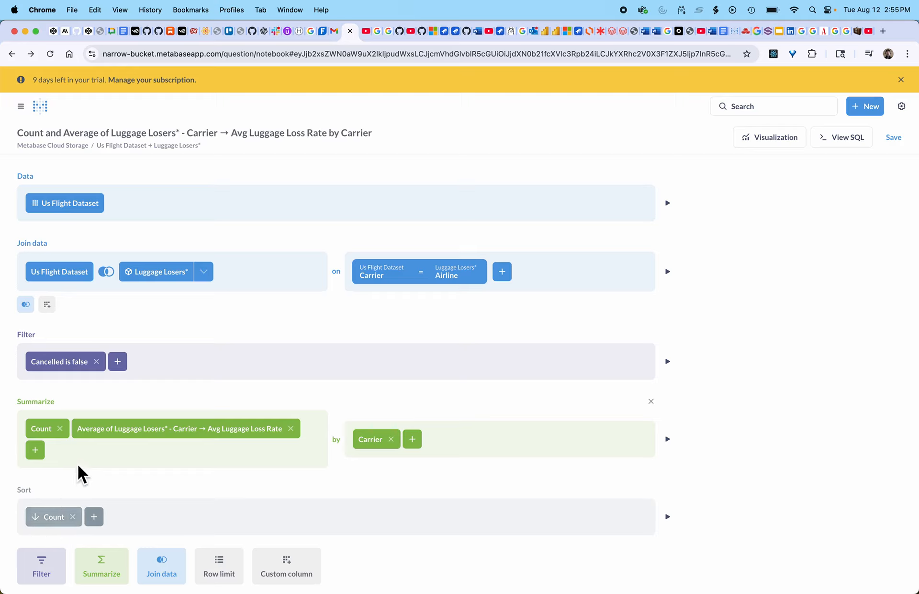
scroll(133, 486, down, 2)
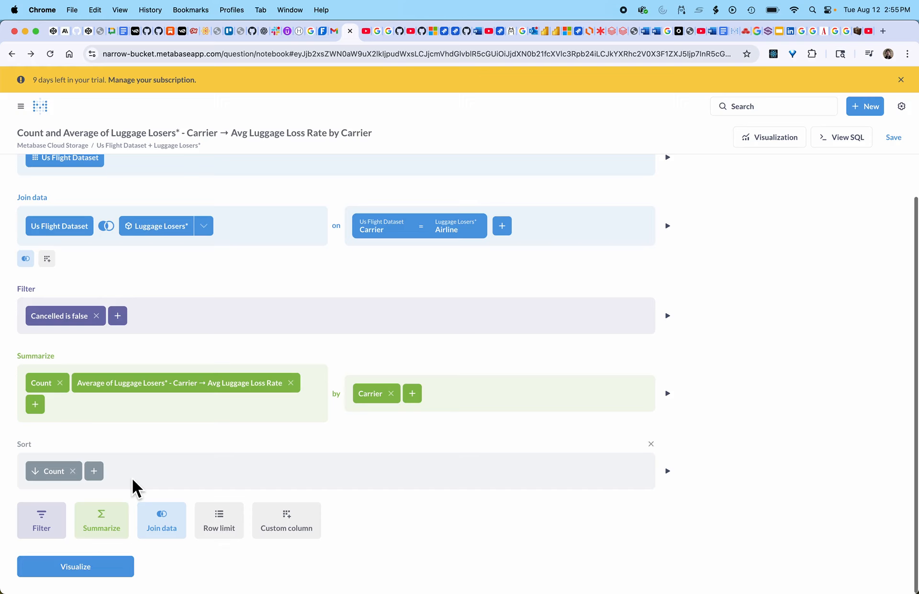
click(78, 571)
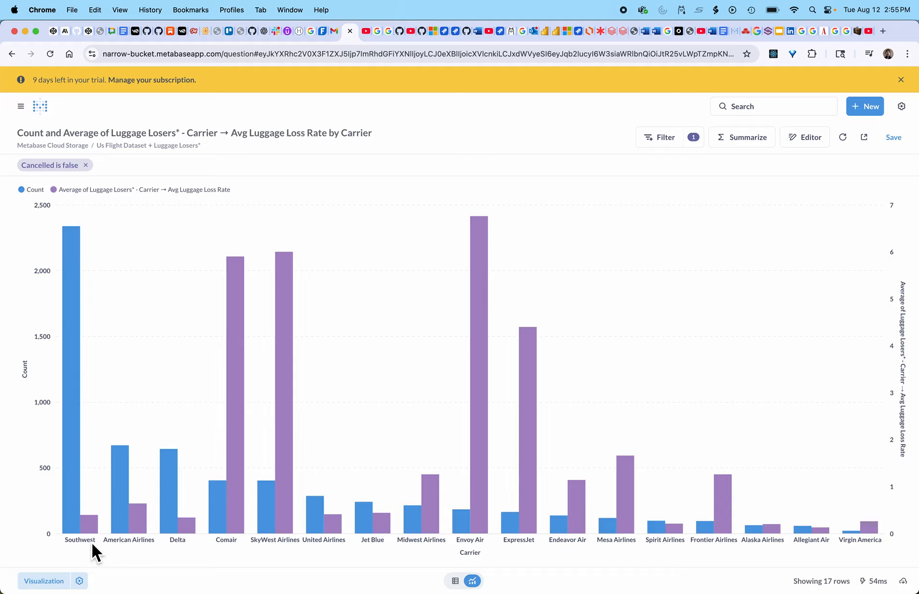
Save the question under its suggested name to the US Flight Insights Dash 1 dashboard.
mouse_move(94, 531)
click(894, 138)
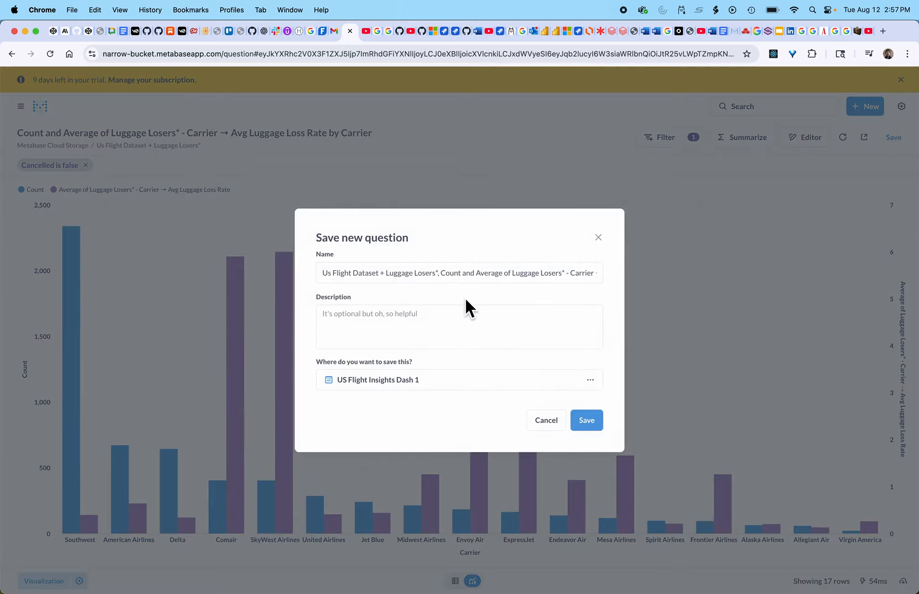
click(397, 379)
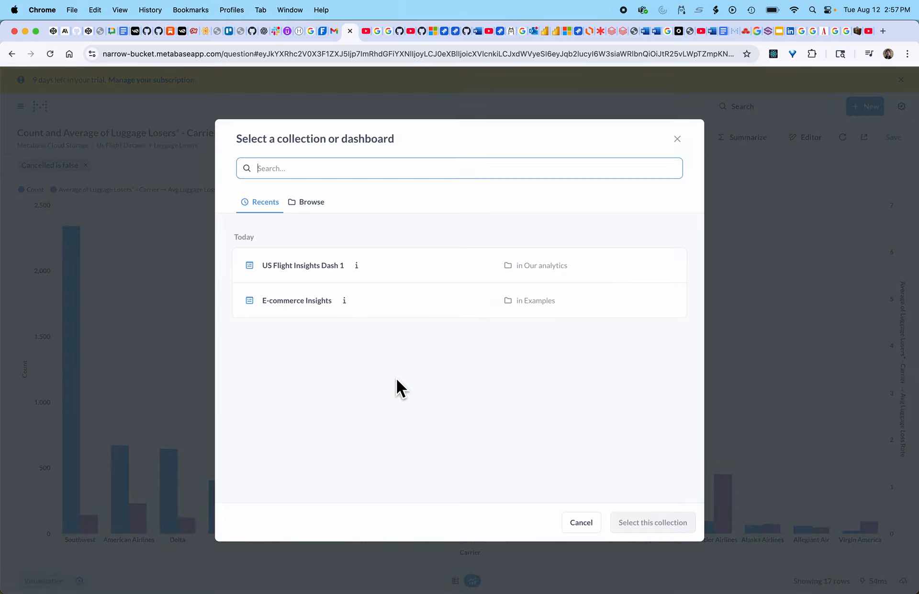
click(309, 272)
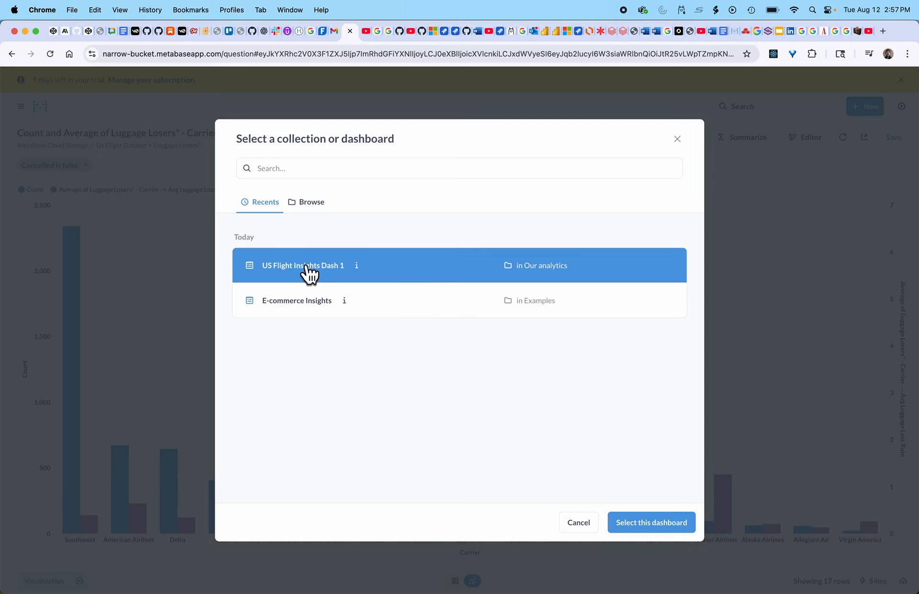
click(661, 523)
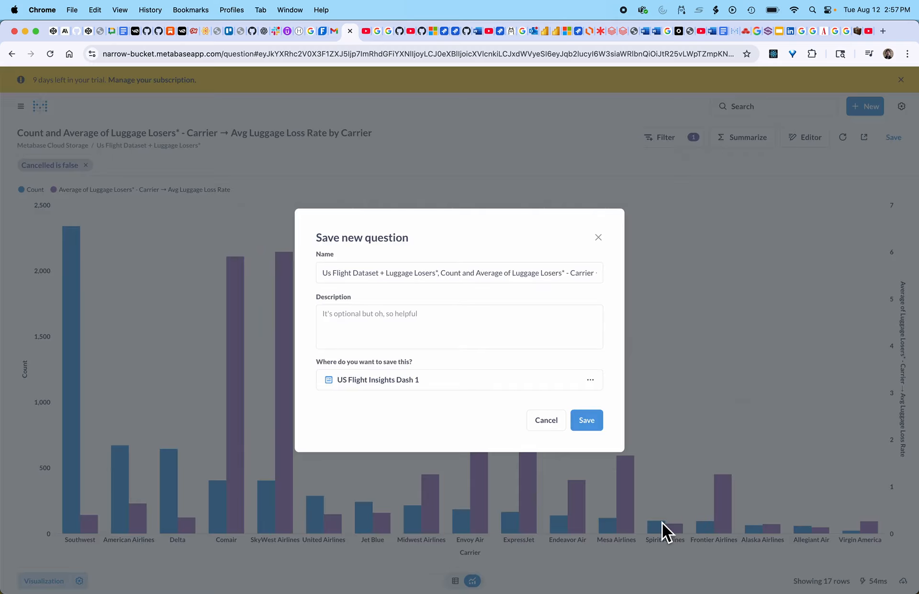
click(589, 422)
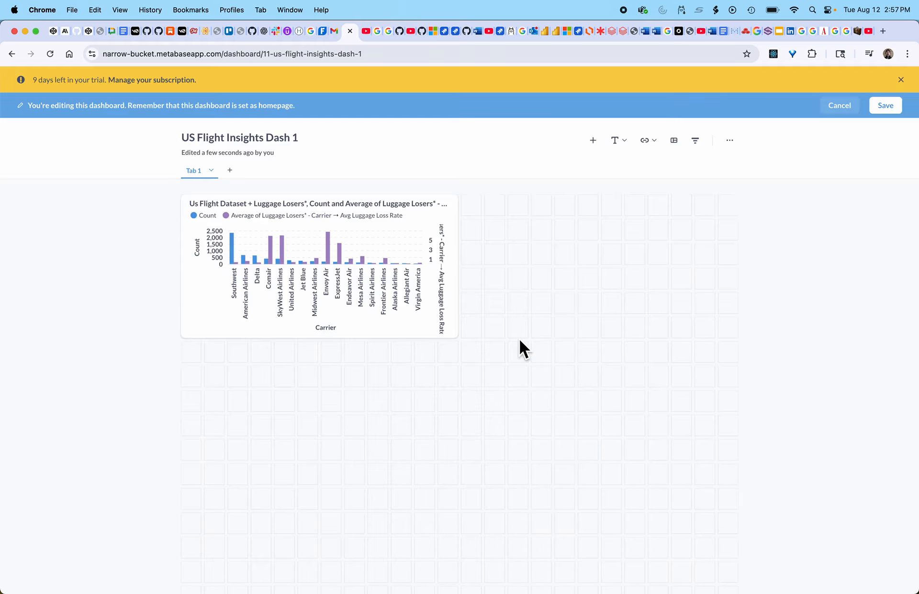
Enlarge the new chart card to the full width of the dashboard grid and increase its height.
drag(461, 335, 760, 534)
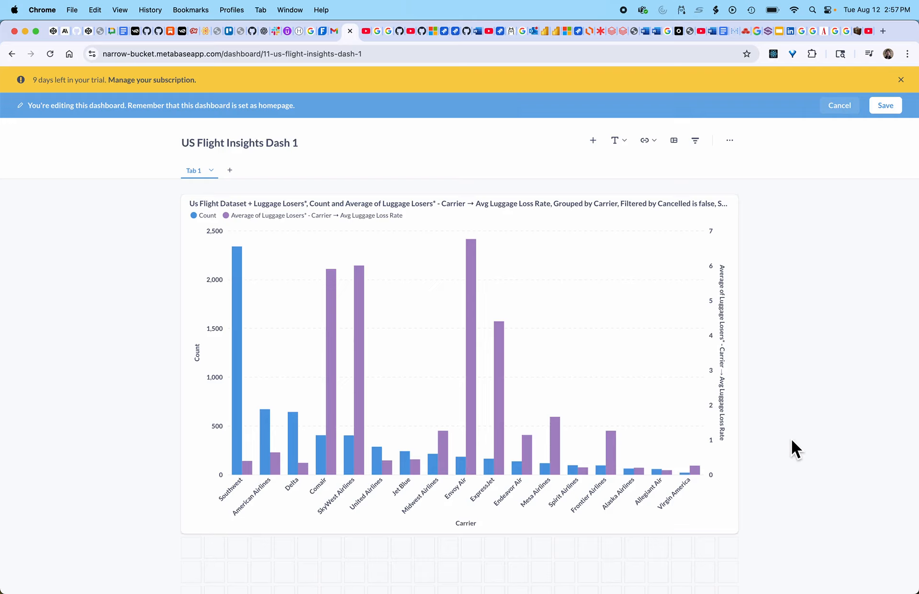
scroll(792, 438, down, 1)
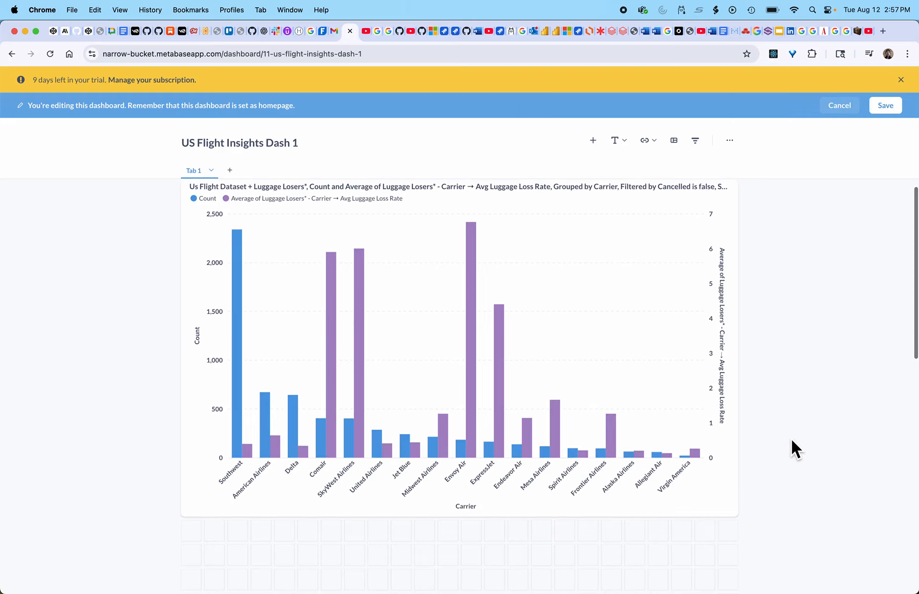
scroll(792, 439, down, 5)
scroll(792, 438, up, 5)
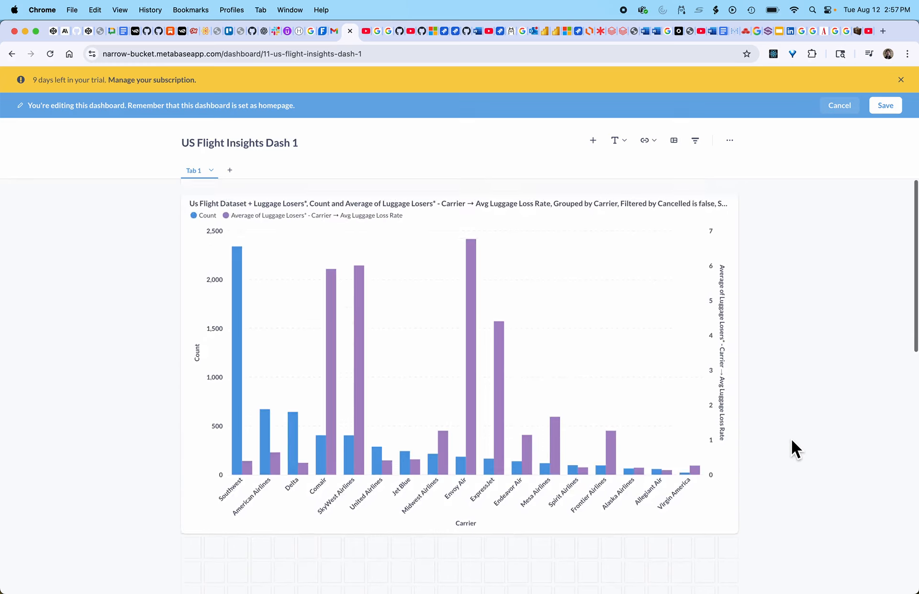